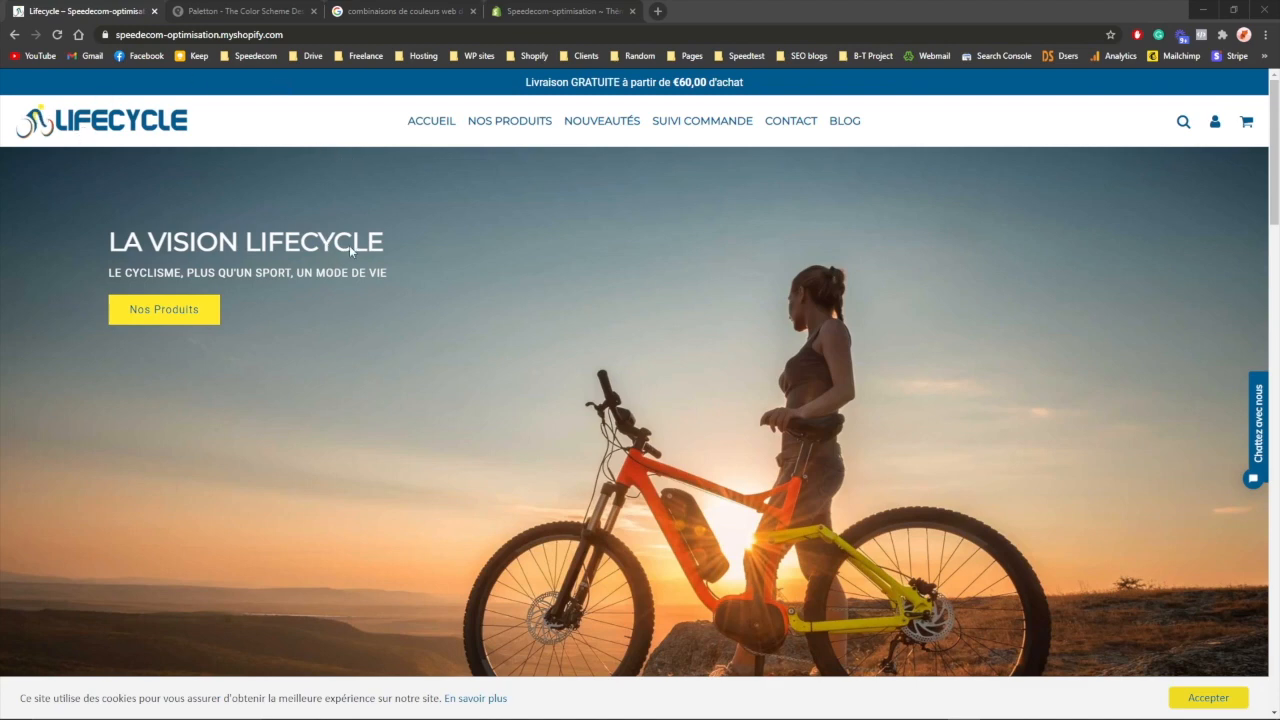
# Review the Lifecycle store home page from the hero banner through the product collections and reassurance icons to the blog section.
pyautogui.scroll(-5, 460, 290)
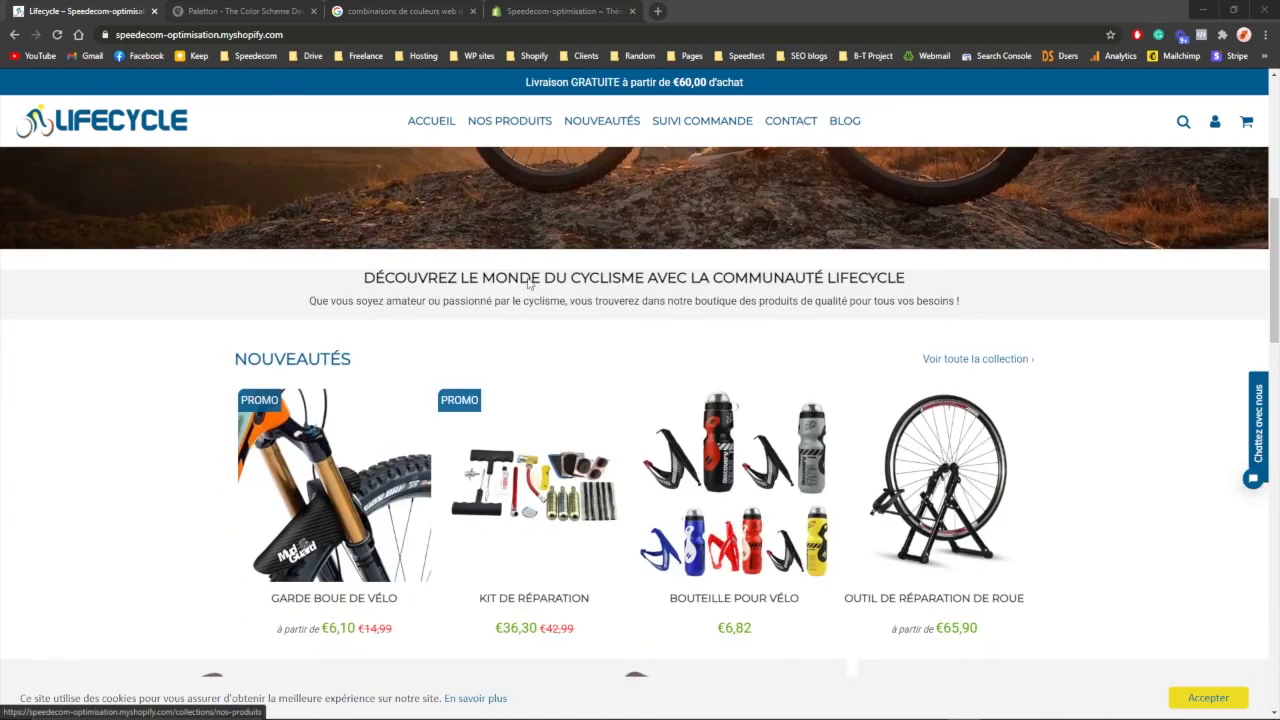
pyautogui.scroll(-7, 530, 285)
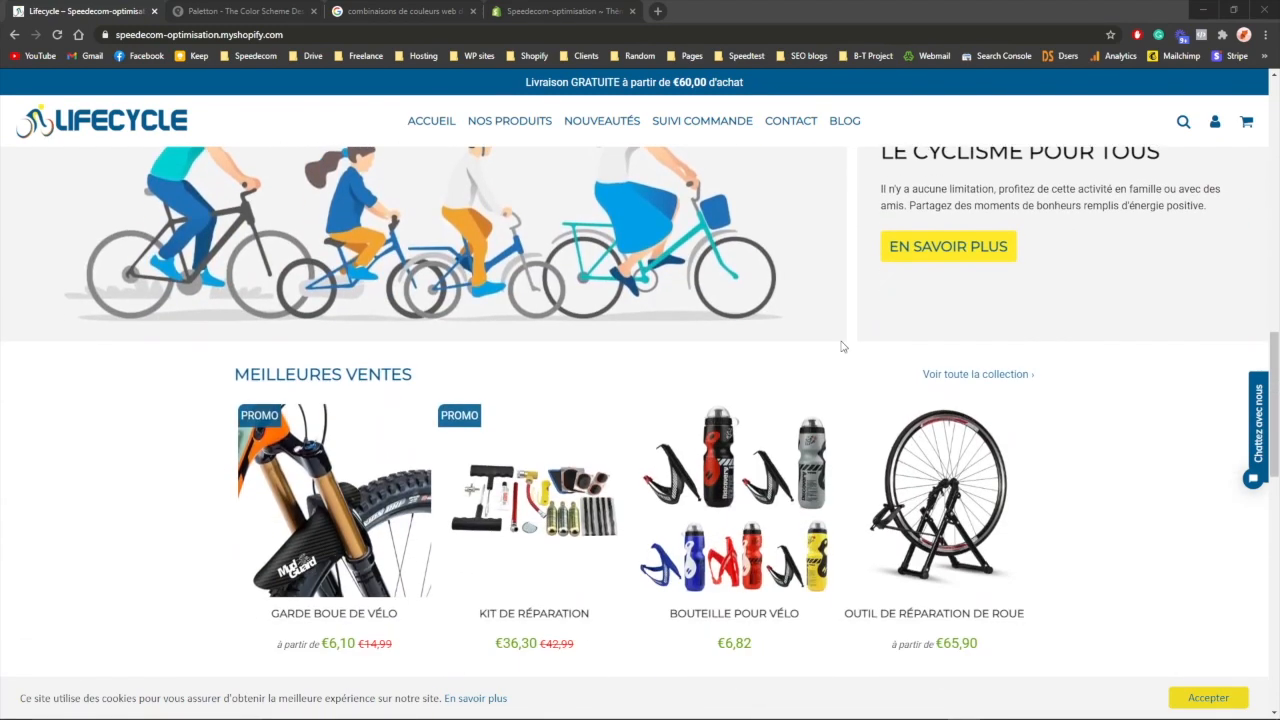
pyautogui.scroll(-3, 841, 346)
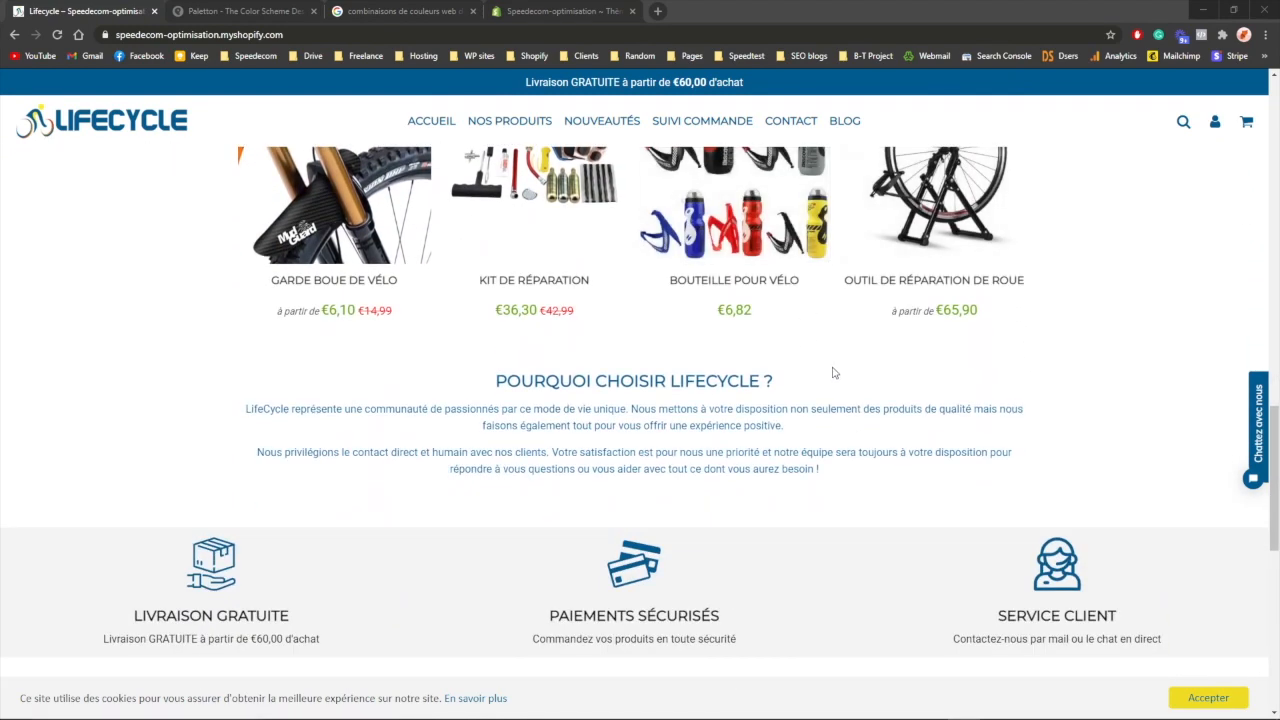
pyautogui.scroll(-5, 833, 372)
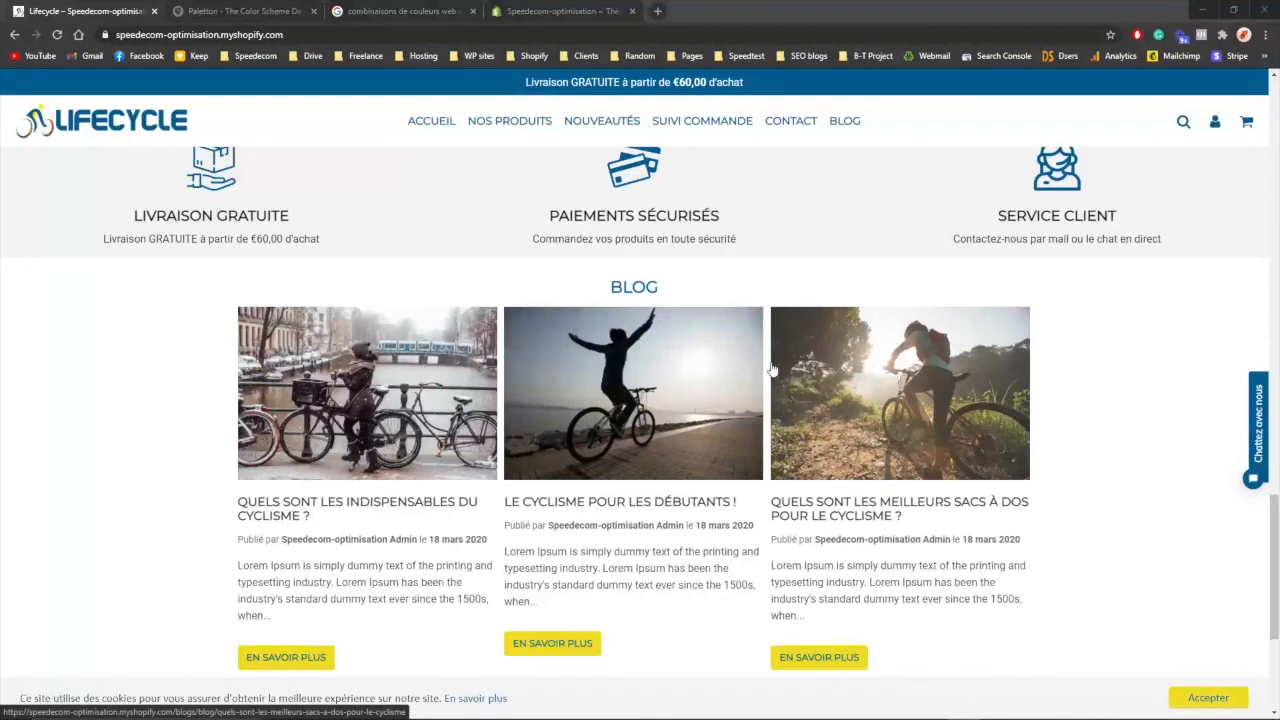
pyautogui.scroll(1, 765, 362)
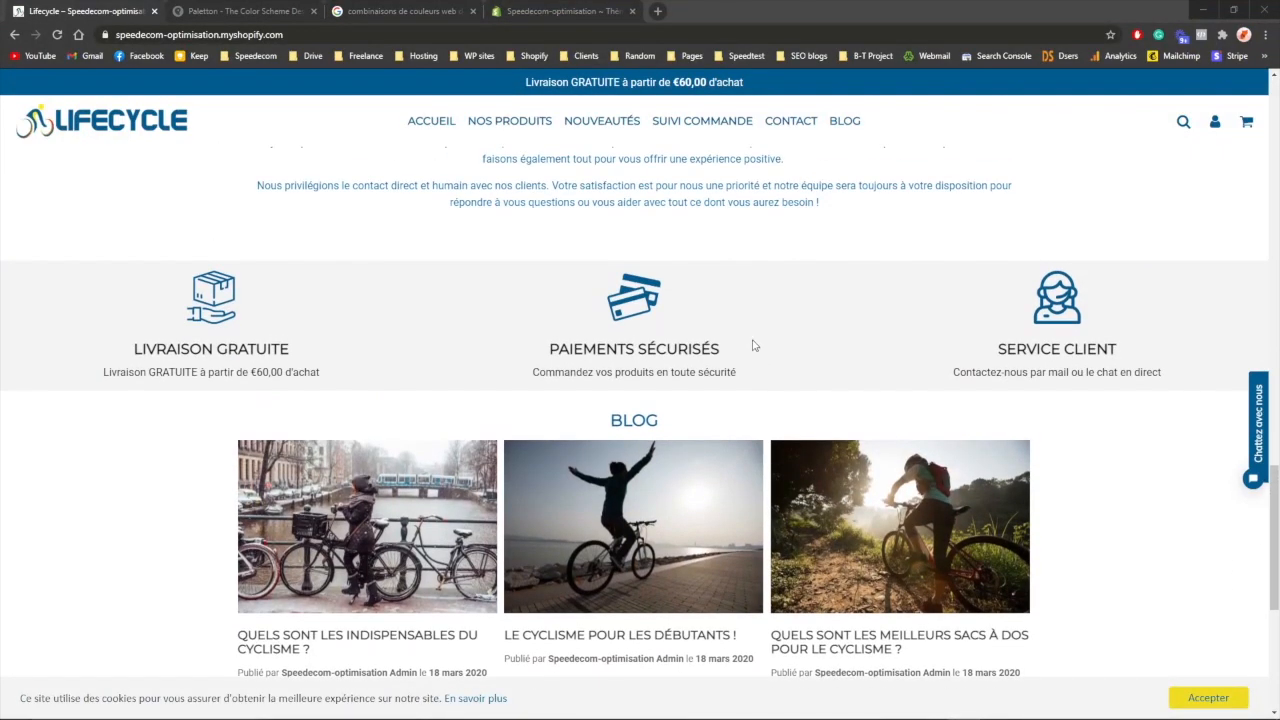
pyautogui.scroll(3, 754, 345)
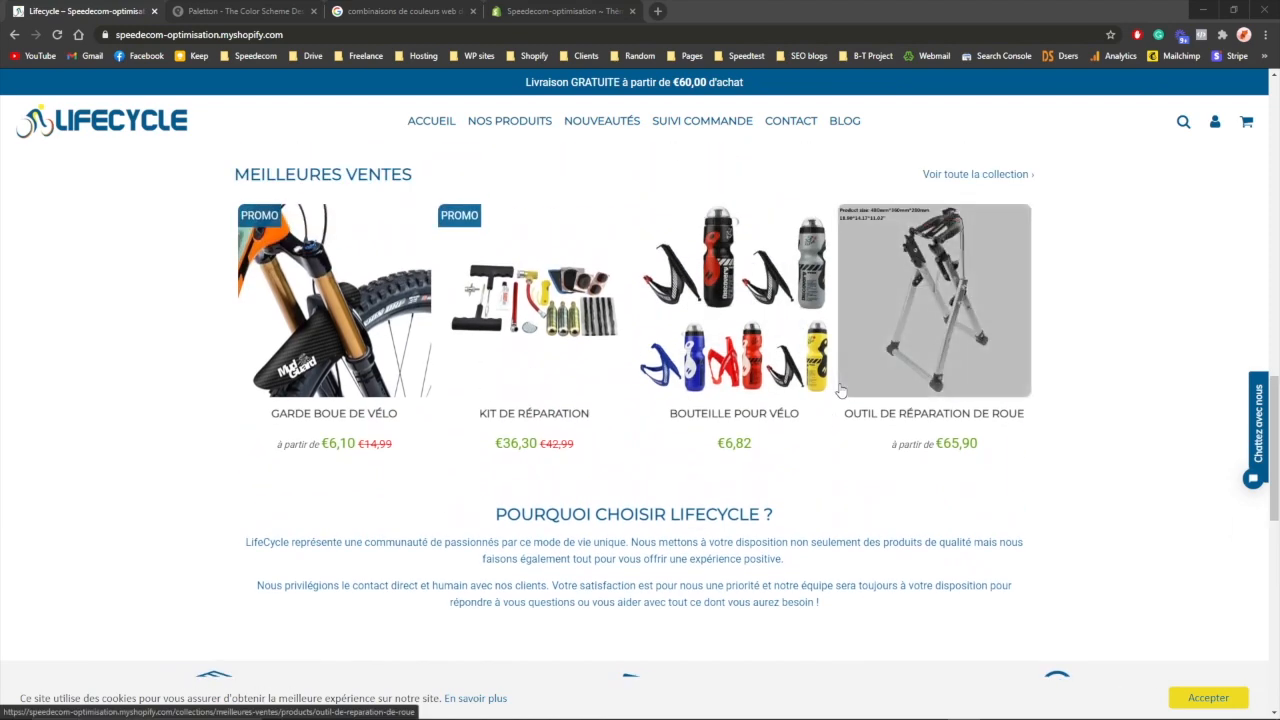
pyautogui.scroll(2, 832, 375)
pyautogui.scroll(1, 855, 372)
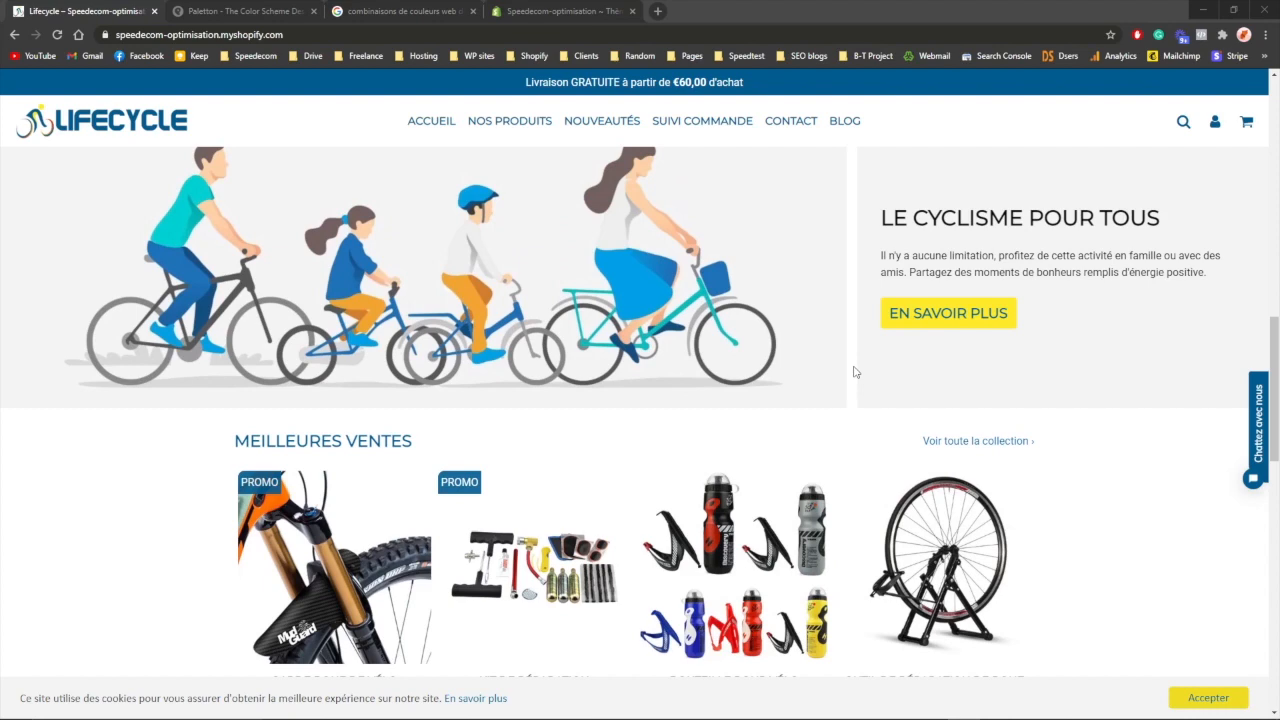
pyautogui.scroll(10, 855, 372)
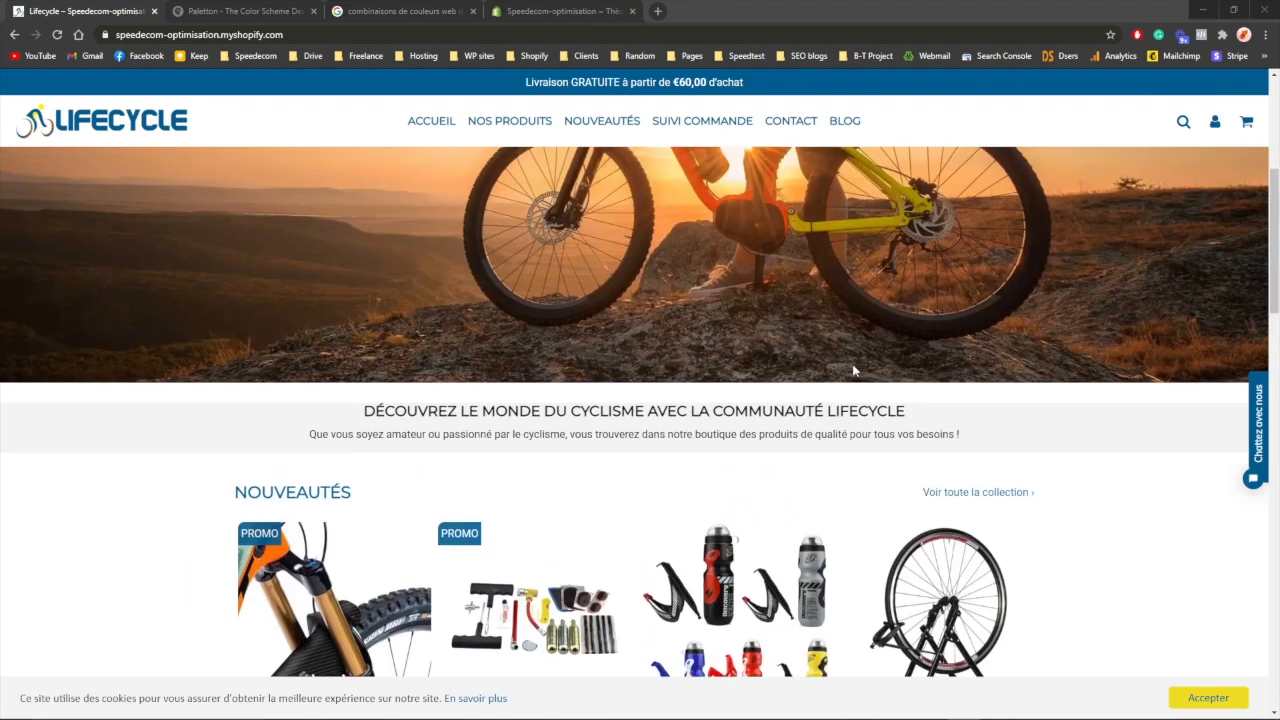
pyautogui.scroll(1, 384, 258)
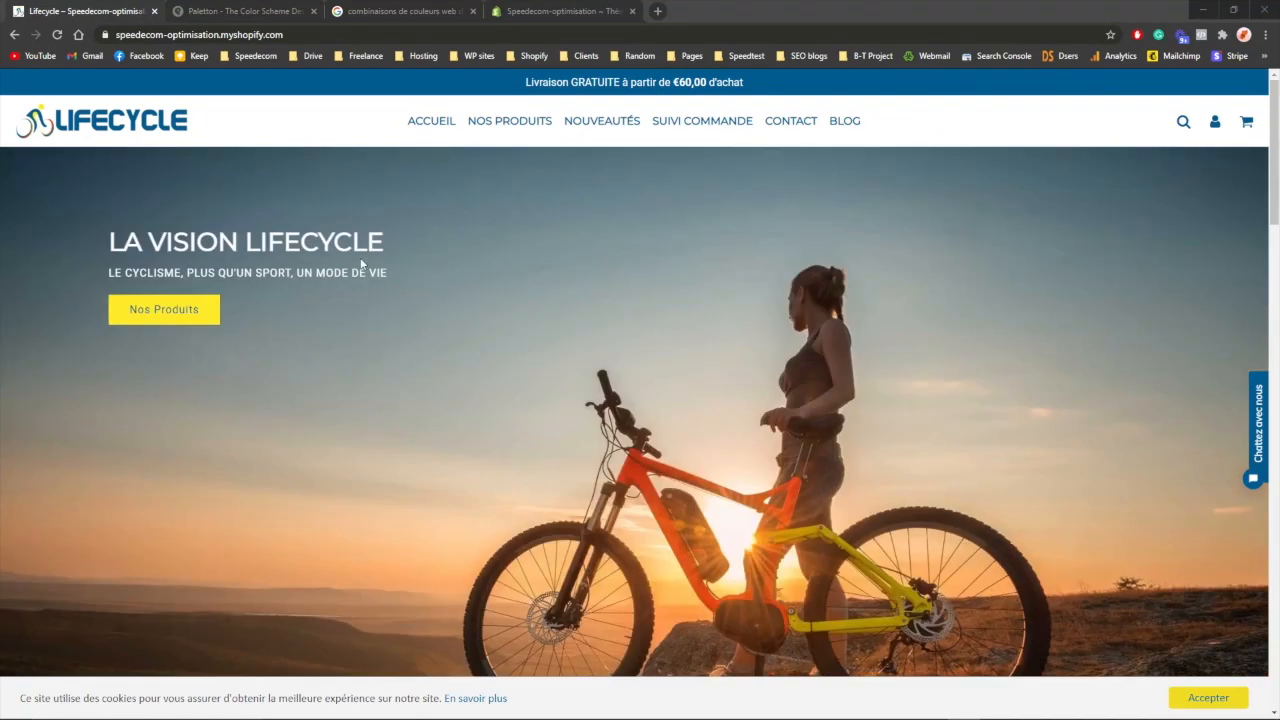
# Switch to Paletton and move the monochromatic palette's base hue to yellow on the color wheel.
pyautogui.click(262, 16)
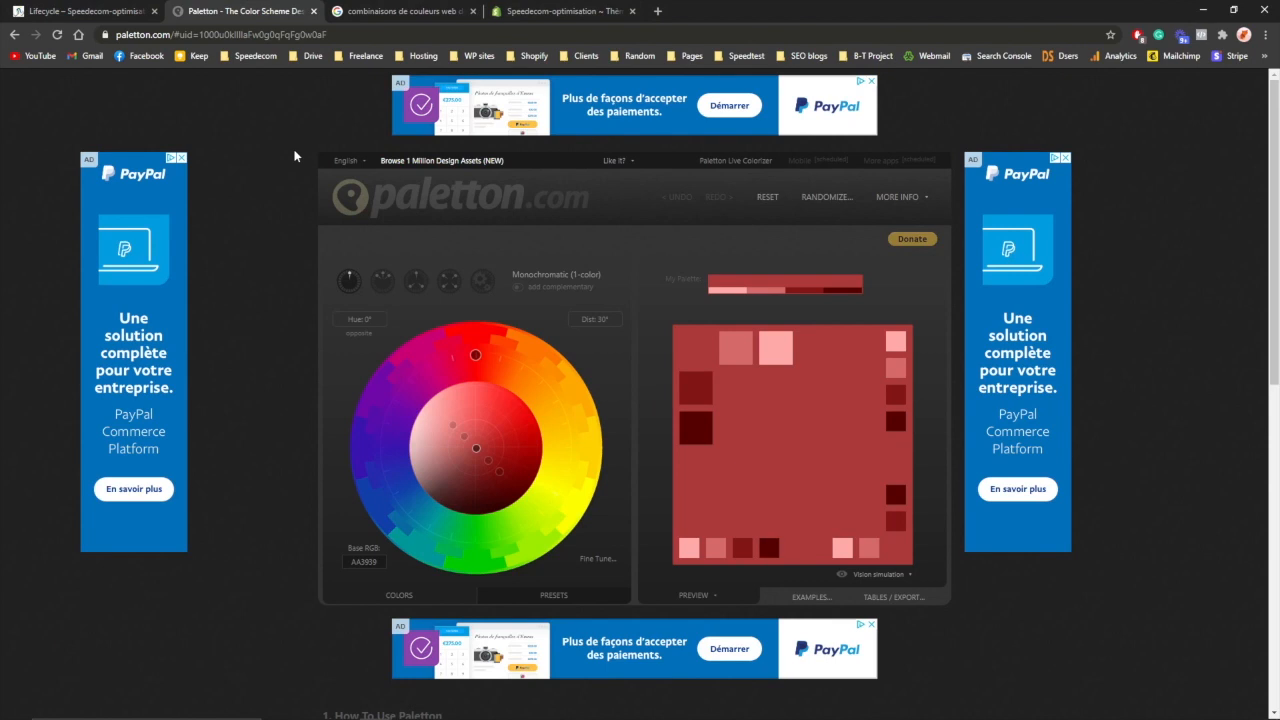
pyautogui.moveTo(500, 322); pyautogui.dragTo(565, 455)
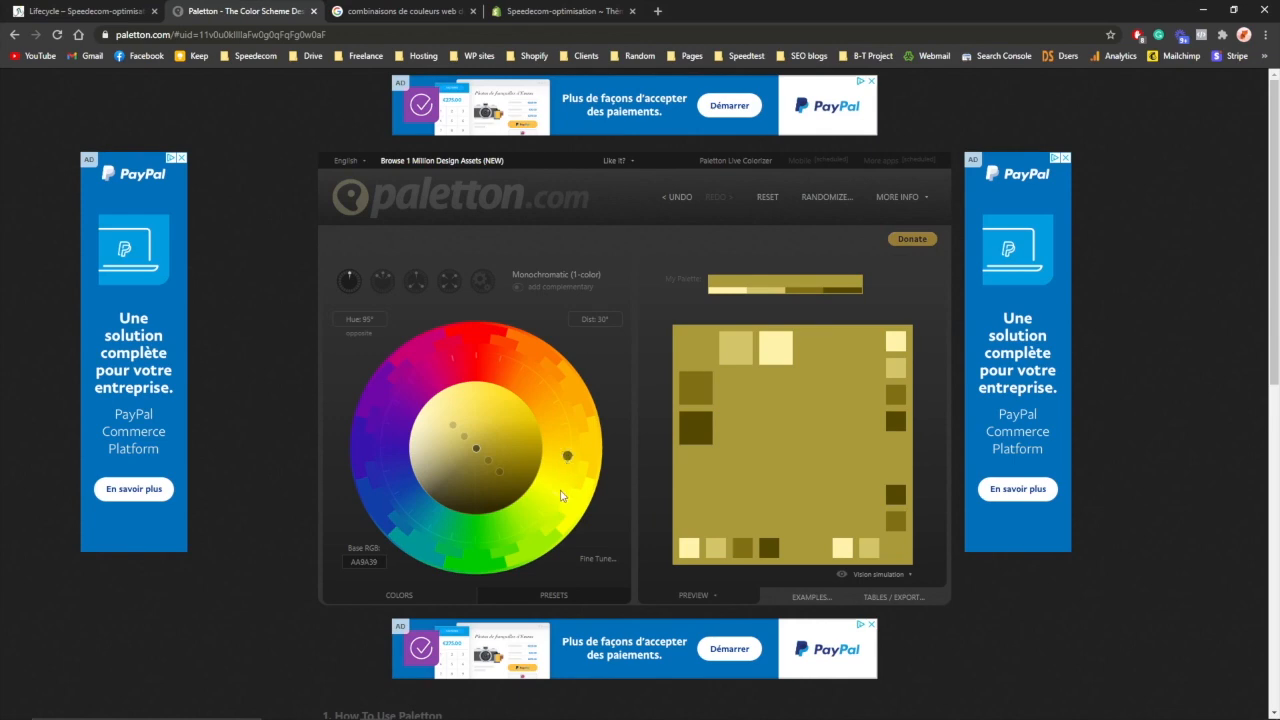
# Look through the Google results for "combinaisons de couleurs web design" for color combination guides and palette tools.
pyautogui.click(402, 12)
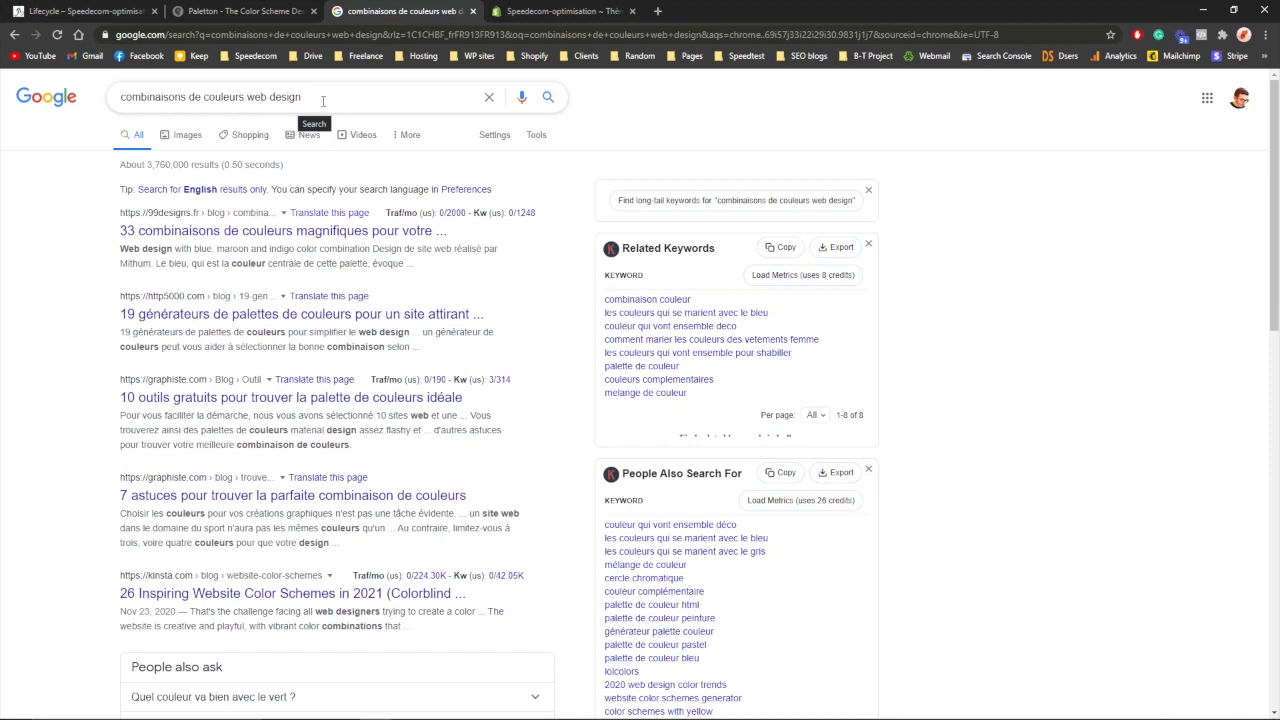
pyautogui.scroll(-2, 265, 252)
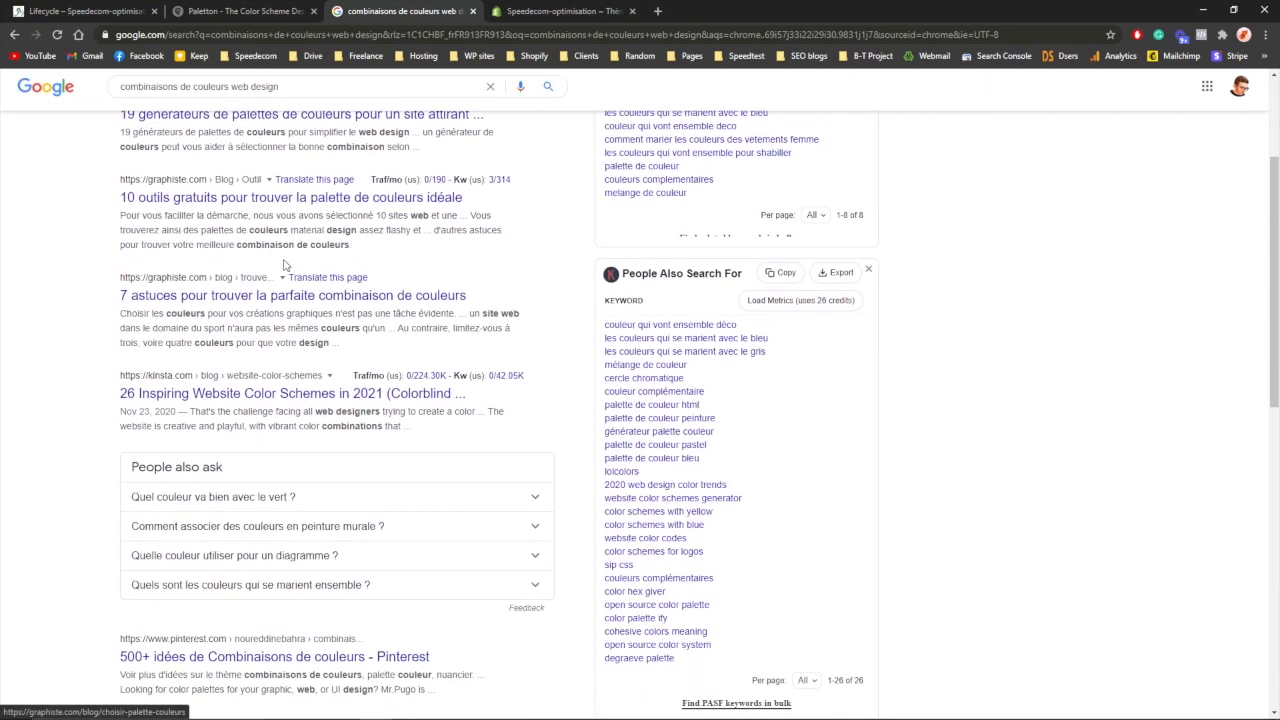
pyautogui.scroll(-2, 268, 326)
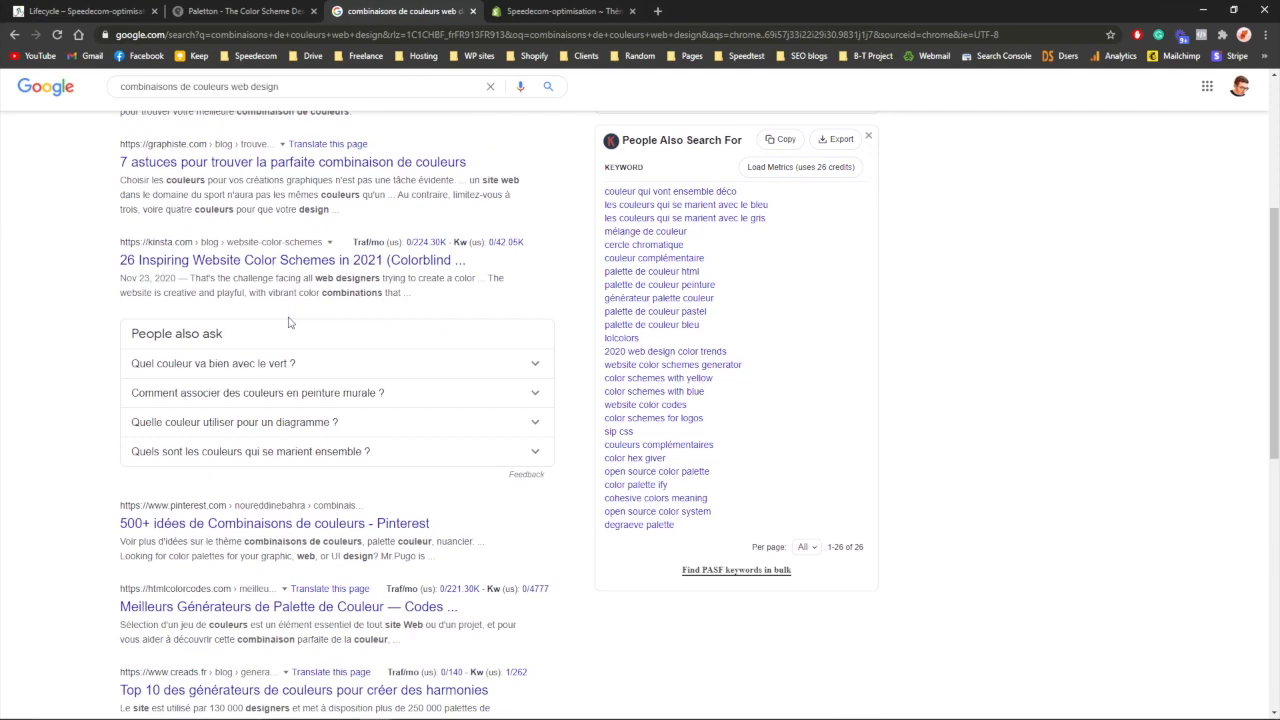
pyautogui.scroll(4, 288, 322)
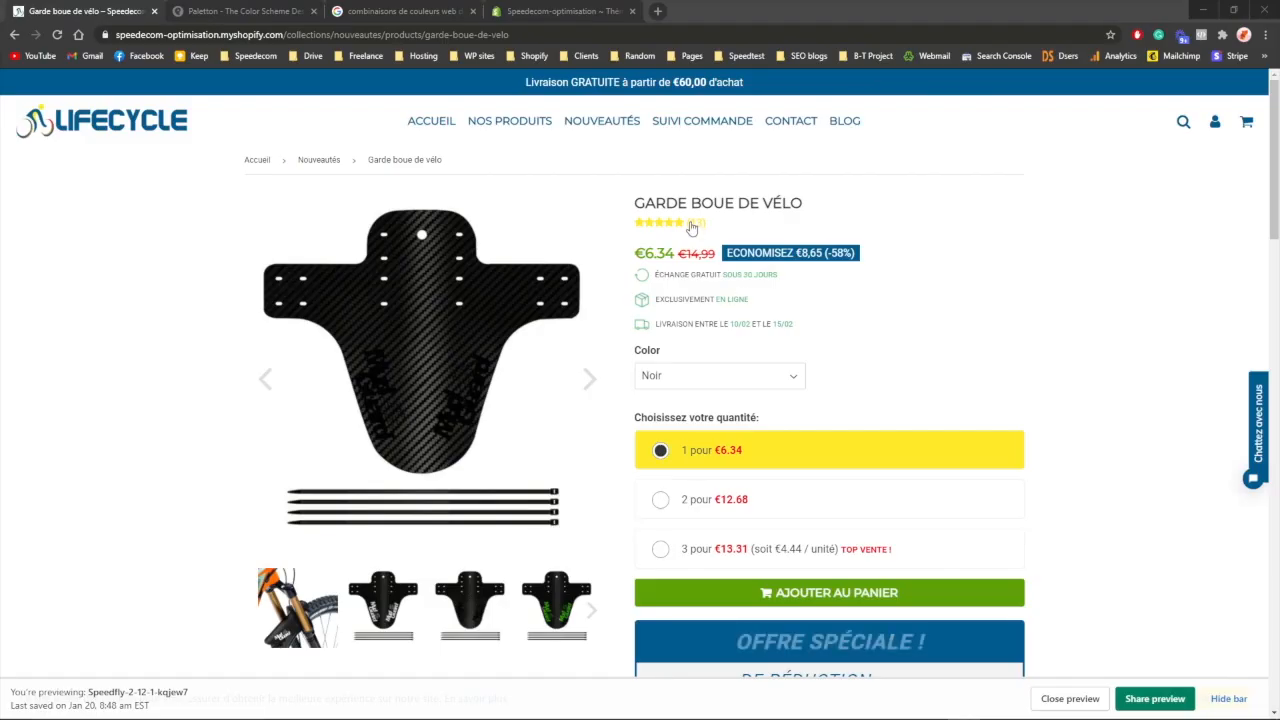
# Review the Garde boue de vélo product page, from the quantity offers and special offer banner down to the reassurance icons.
pyautogui.scroll(-2, 783, 290)
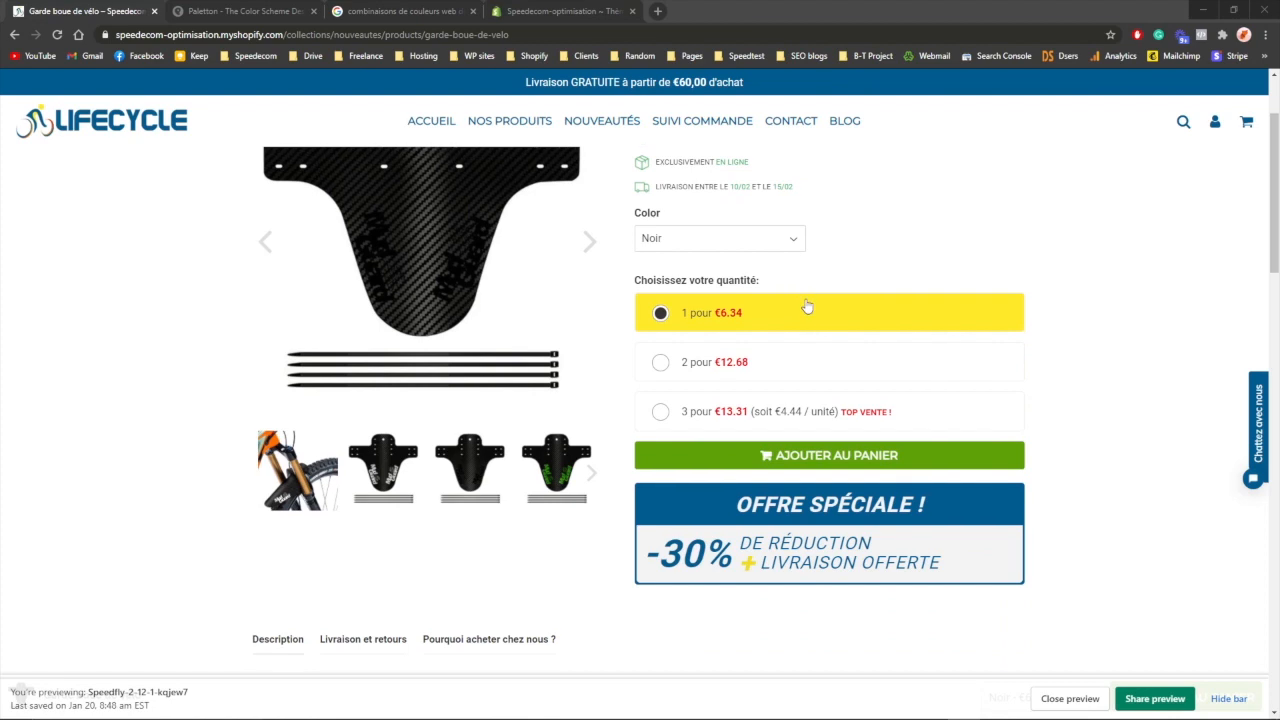
pyautogui.scroll(-3, 790, 320)
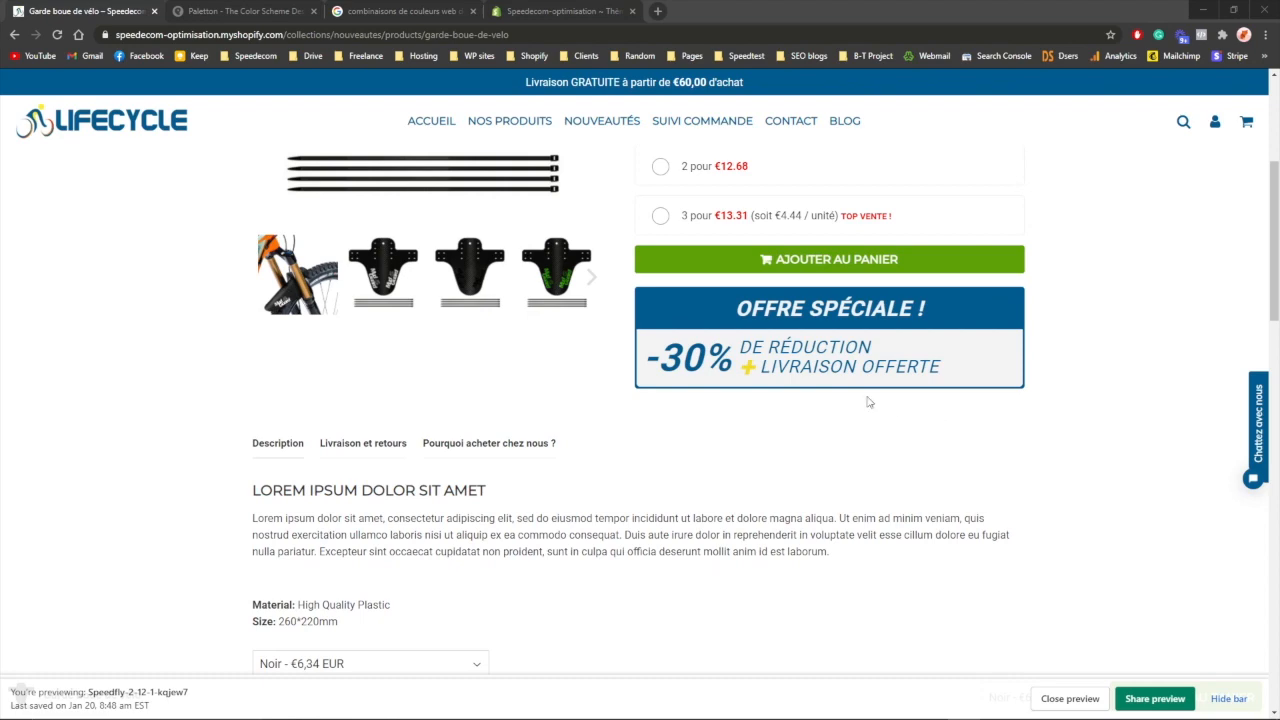
pyautogui.scroll(-5, 868, 403)
pyautogui.scroll(-8, 868, 403)
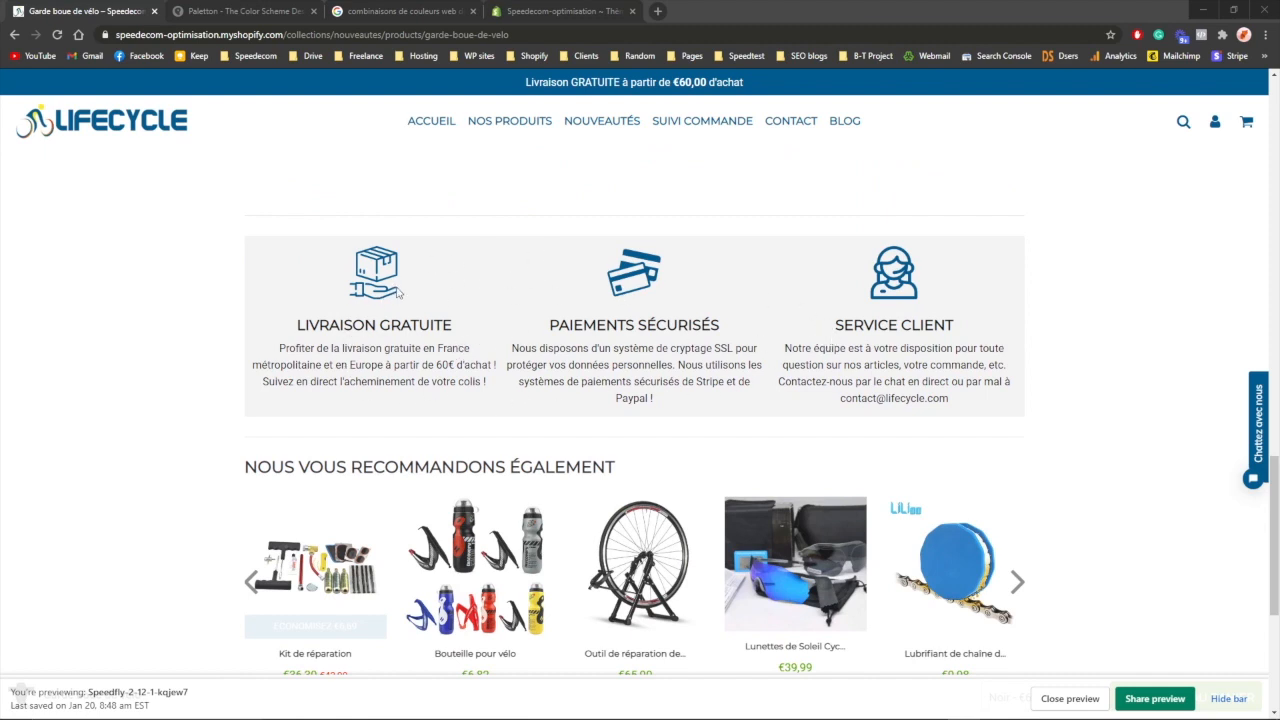
# Open the store's home page in a new tab and view its delivery, payment and customer service icons.
pyautogui.rightClick(122, 115)
pyautogui.click(165, 123)
pyautogui.click(265, 8)
pyautogui.scroll(-8, 500, 252)
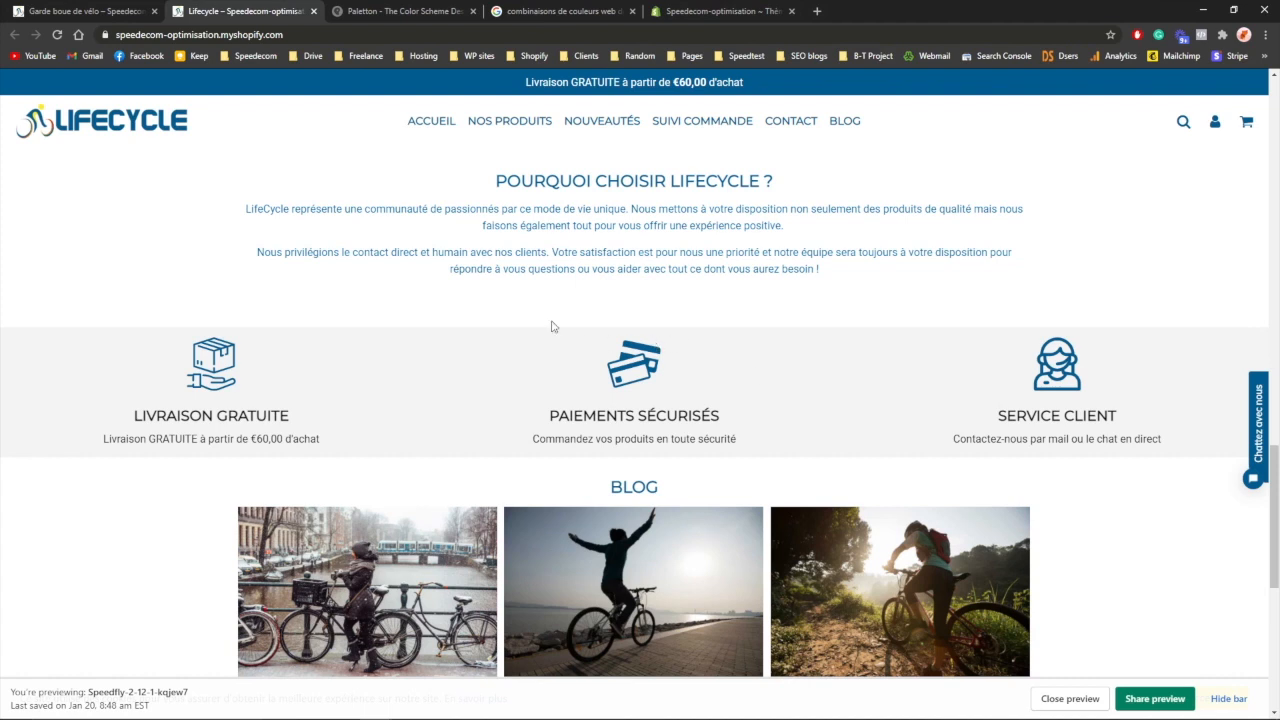
# Return to the Garde boue de vélo product page and examine its reassurance icons, customer reviews, description and recommended products.
pyautogui.click(140, 10)
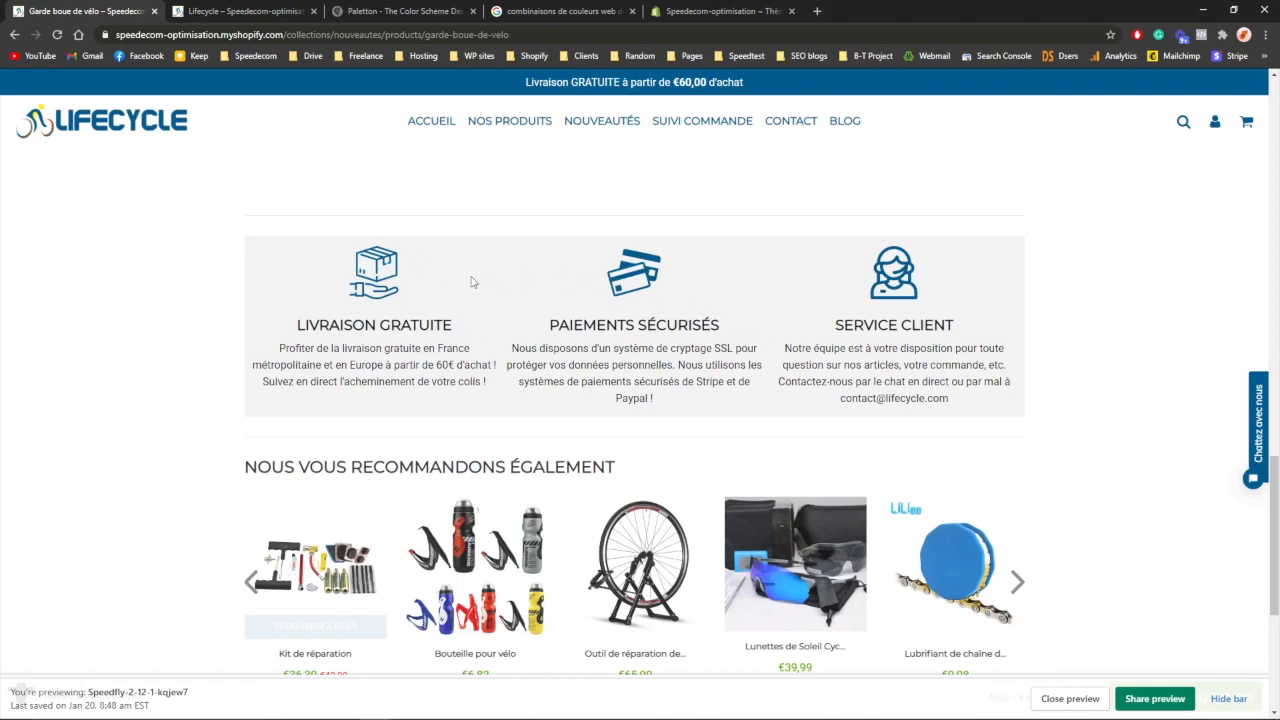
pyautogui.scroll(-2, 473, 283)
pyautogui.scroll(15, 533, 311)
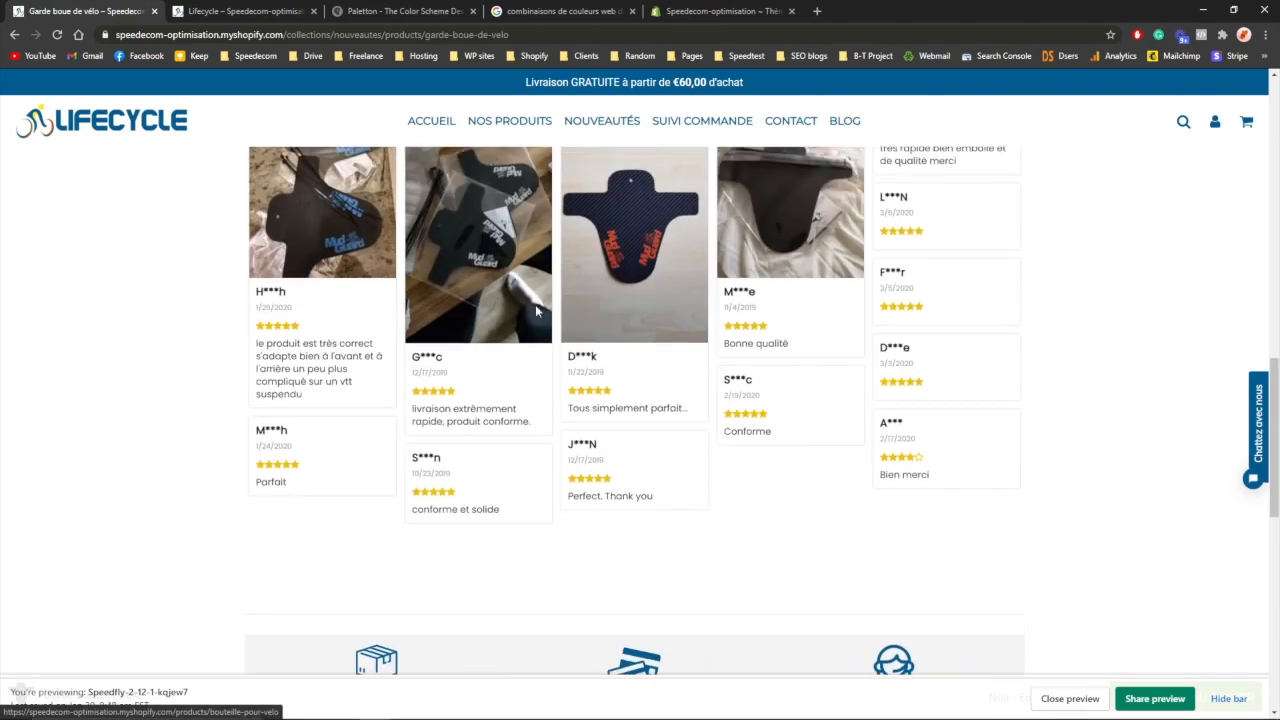
pyautogui.scroll(-9, 537, 320)
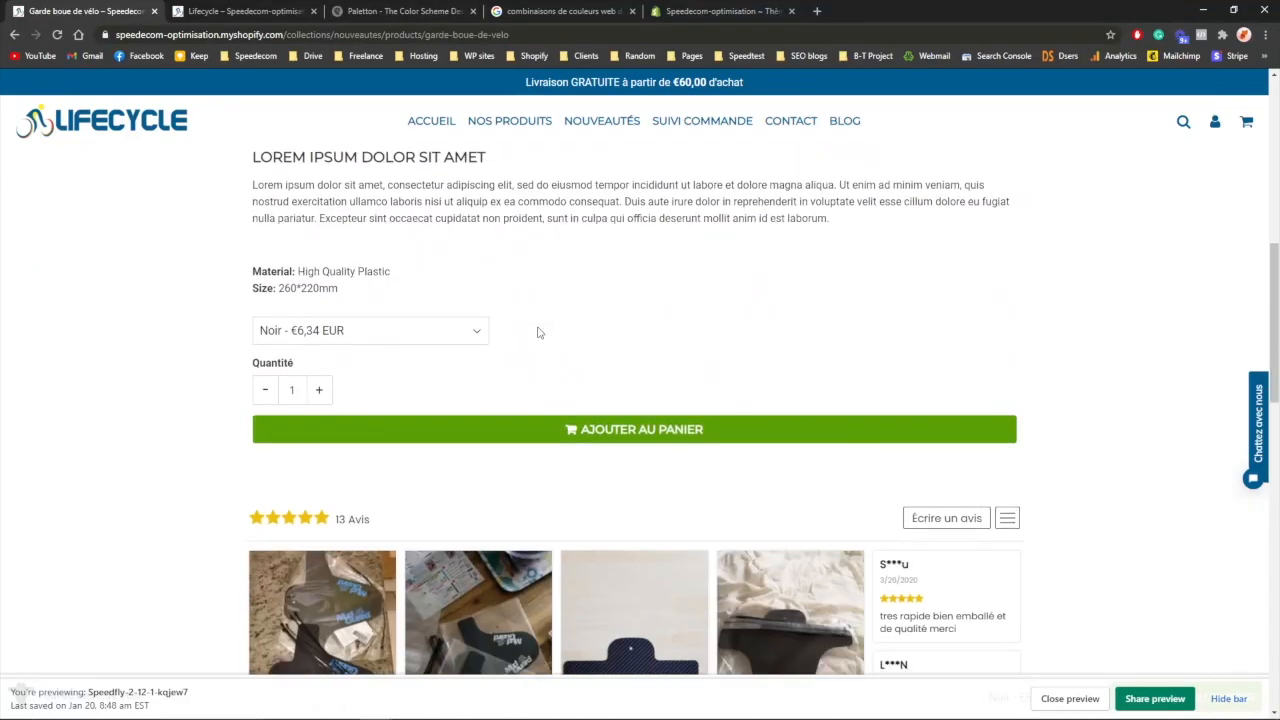
pyautogui.scroll(-4, 510, 340)
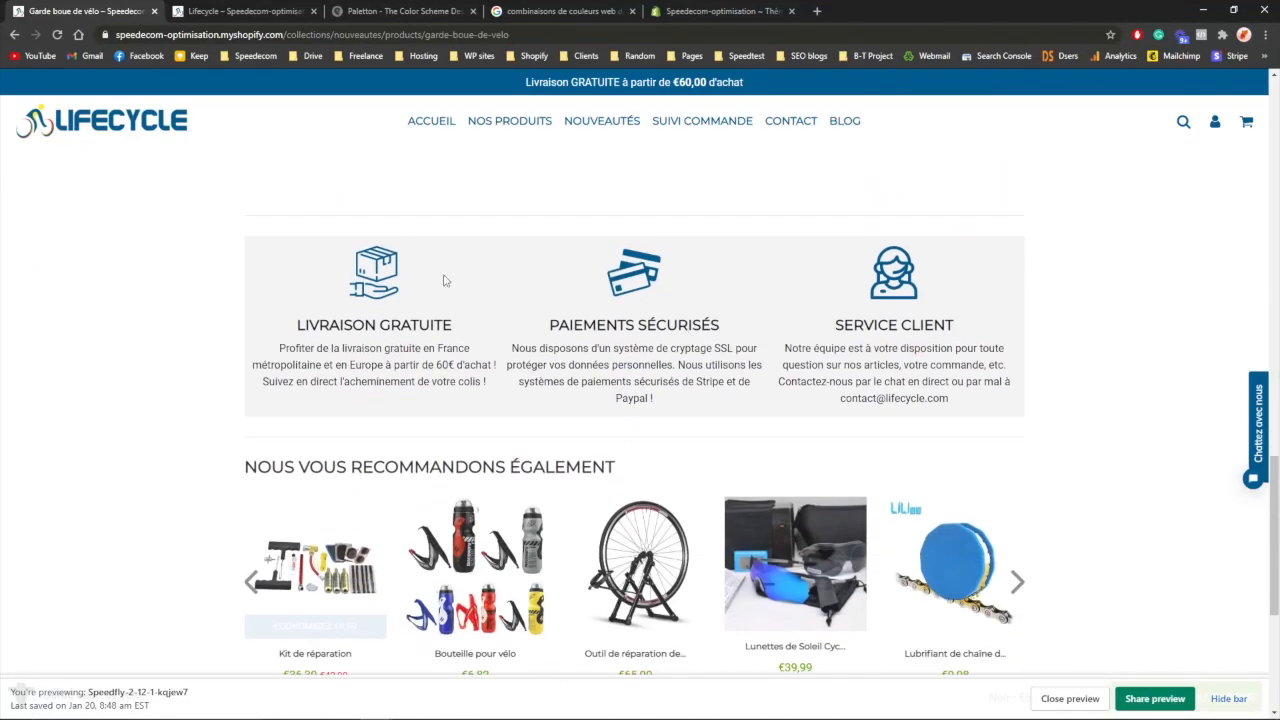
pyautogui.scroll(-2, 513, 348)
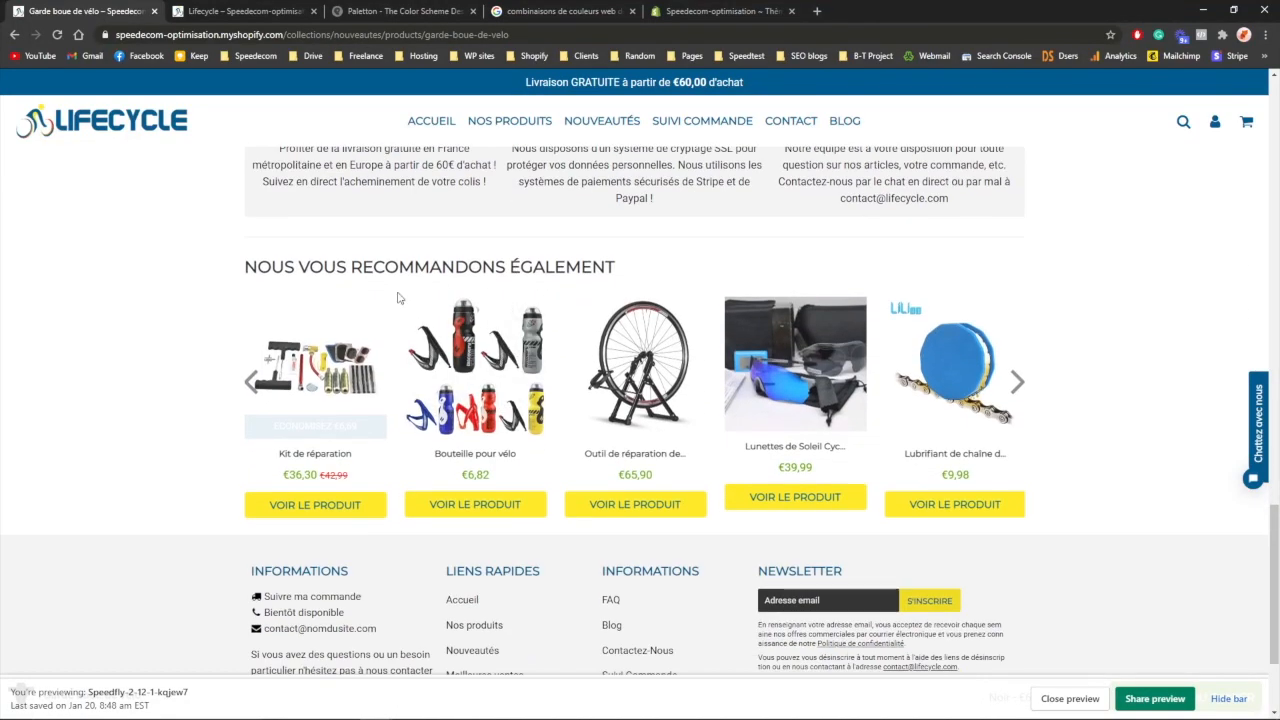
pyautogui.scroll(6, 647, 385)
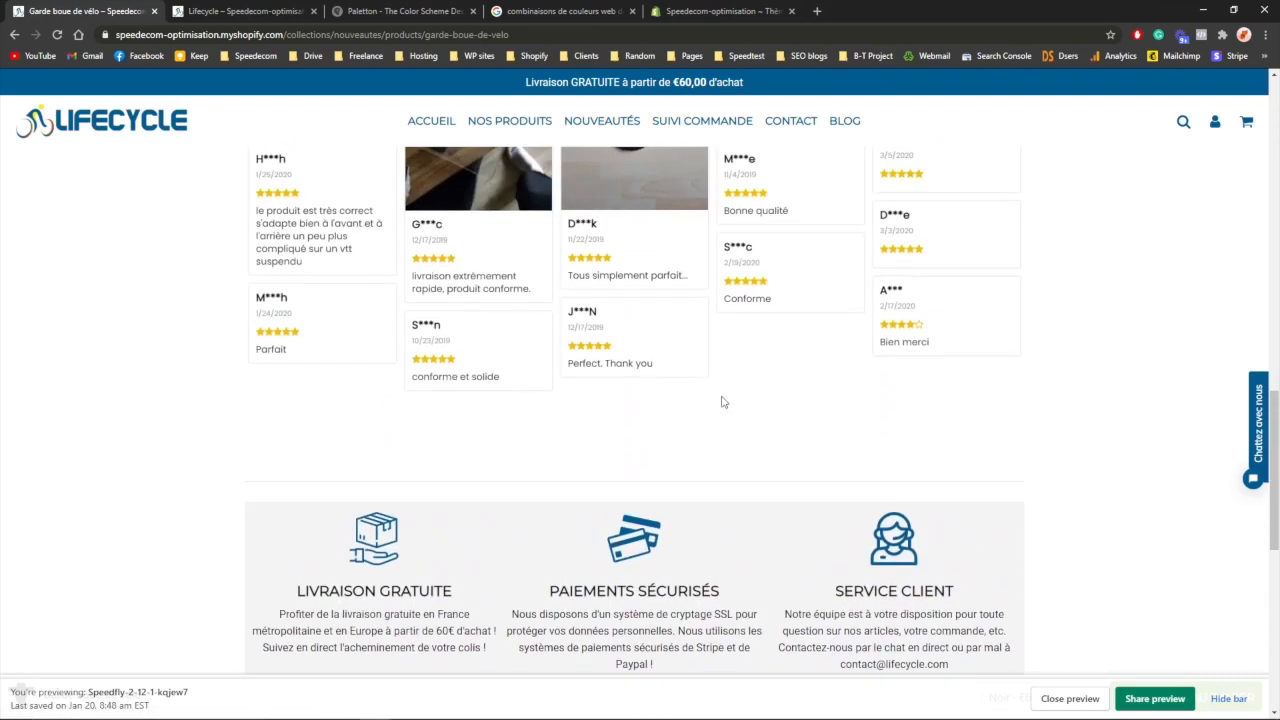
pyautogui.scroll(8, 723, 402)
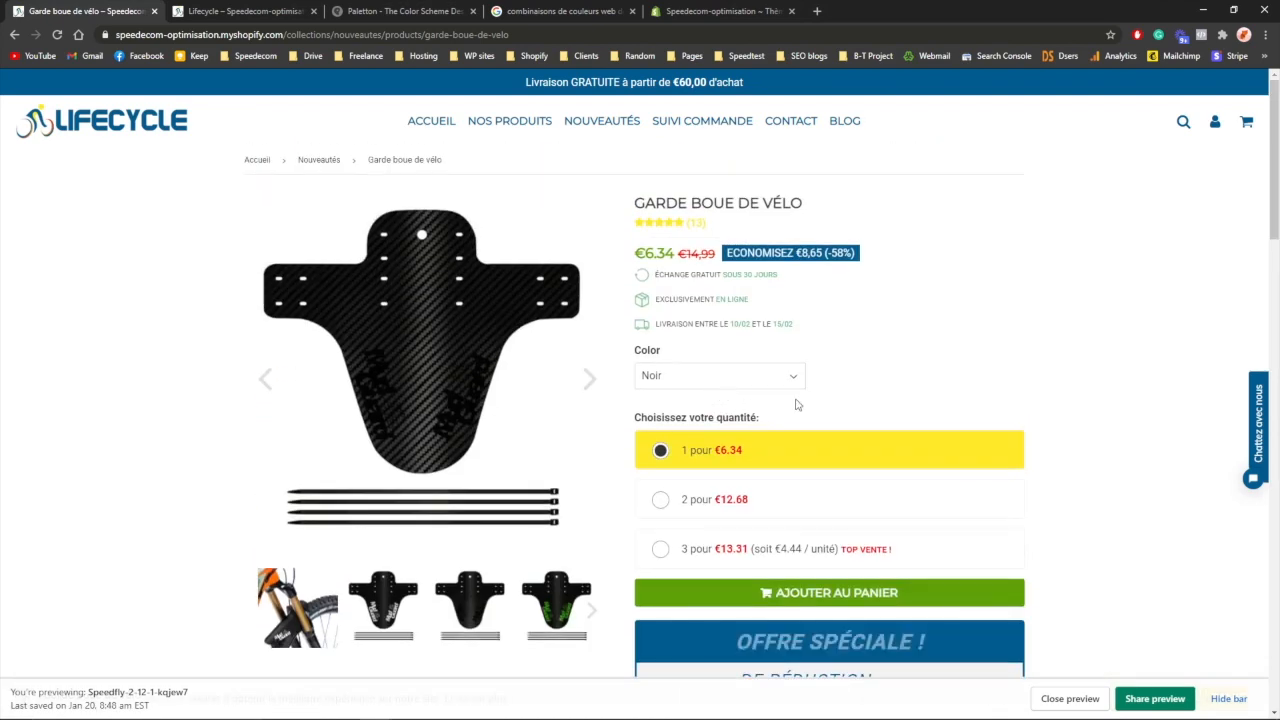
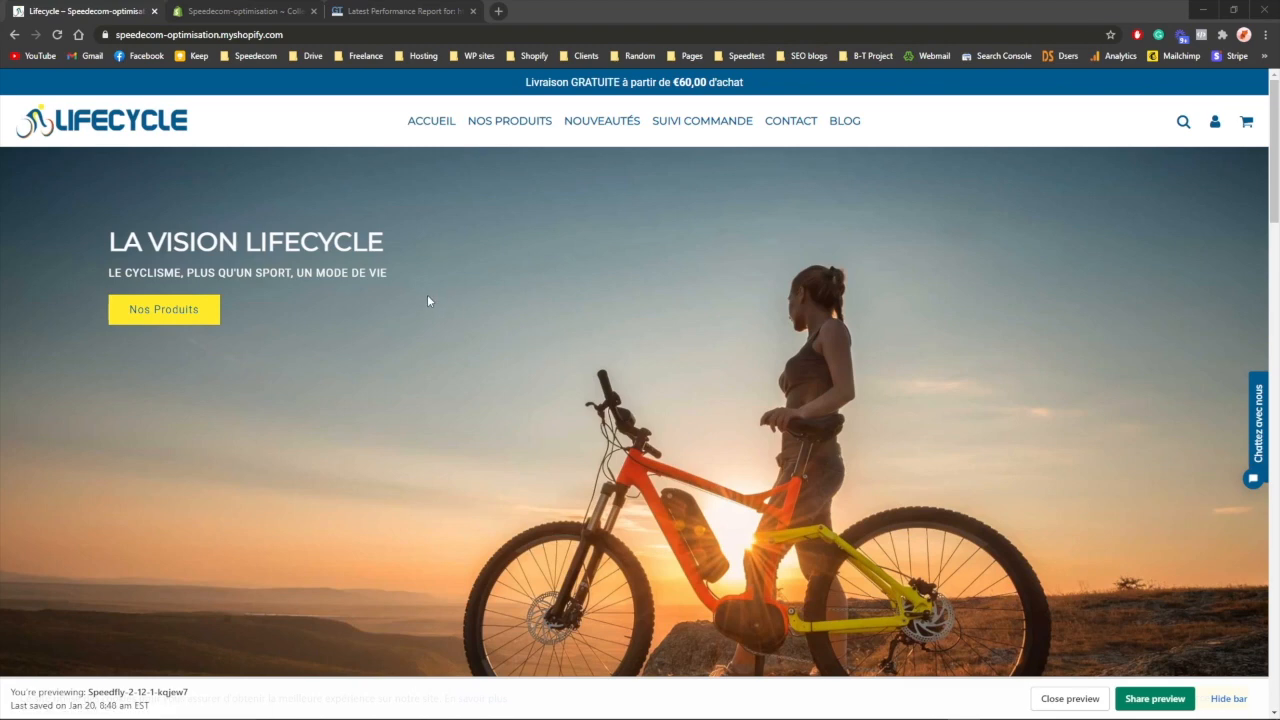
# Examine the images and sections used along the store's home page, down to the blog articles.
pyautogui.scroll(-5, 382, 268)
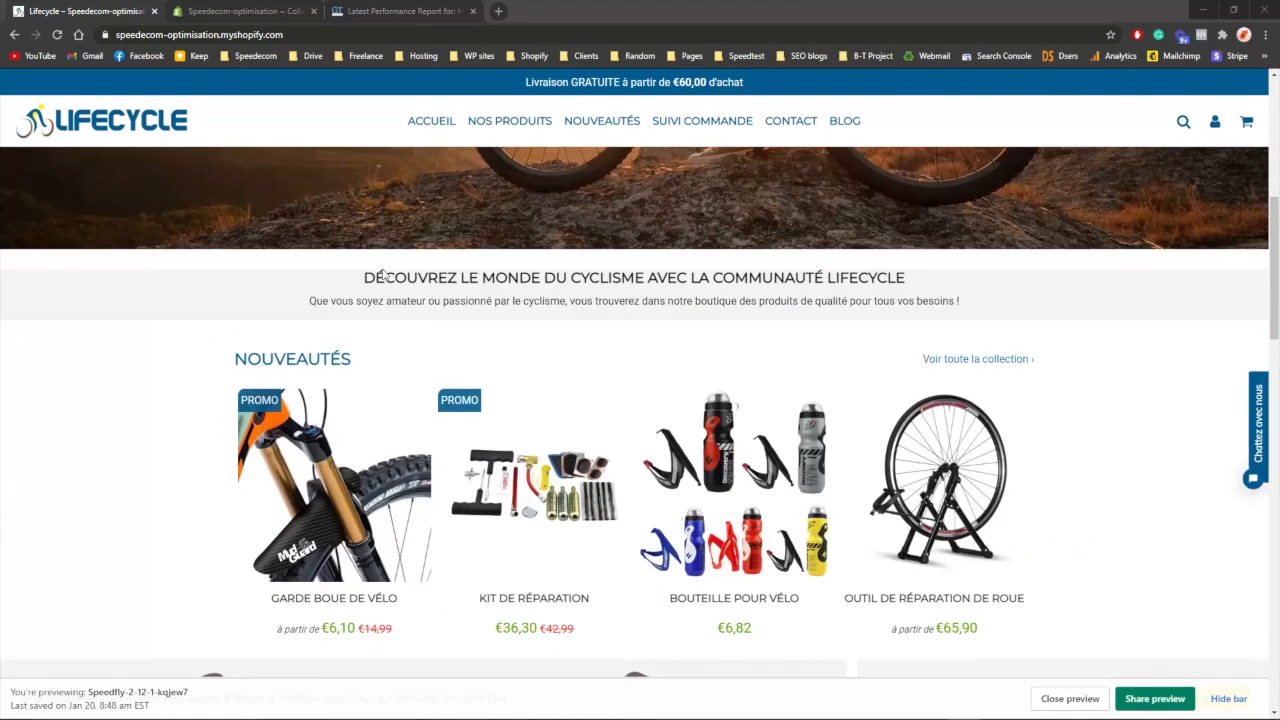
pyautogui.scroll(-3, 430, 330)
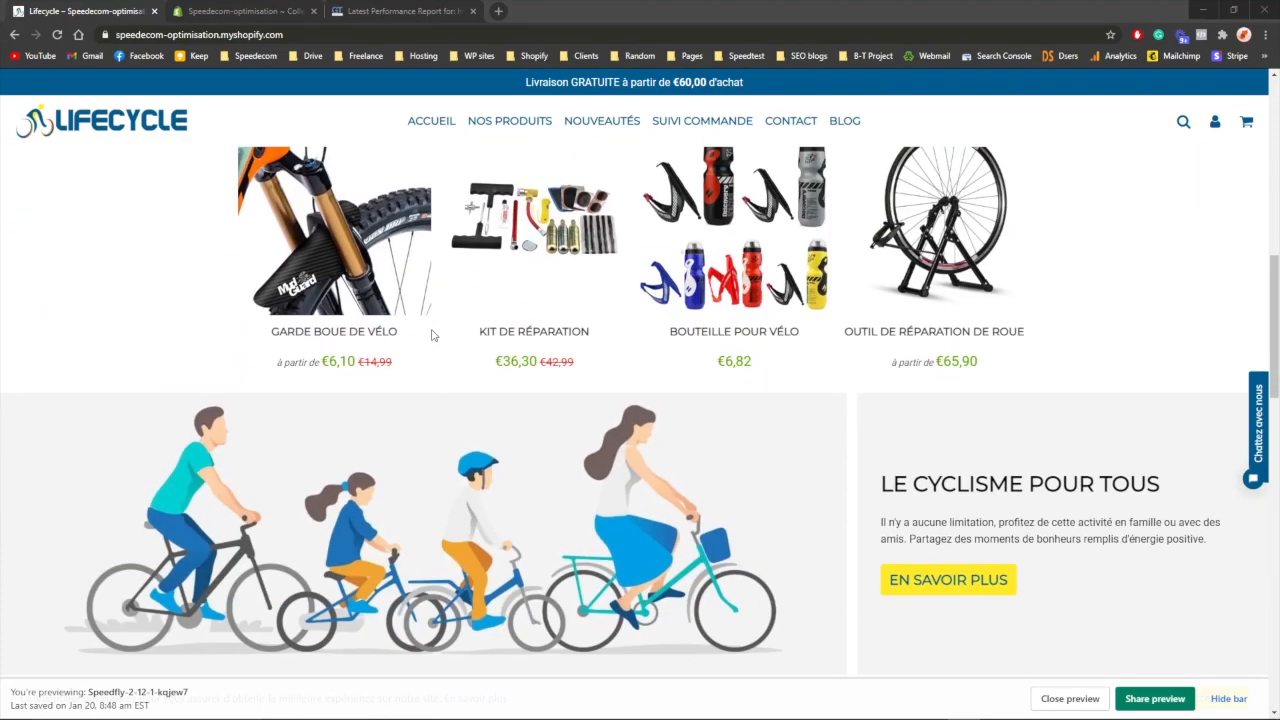
pyautogui.scroll(-5, 435, 338)
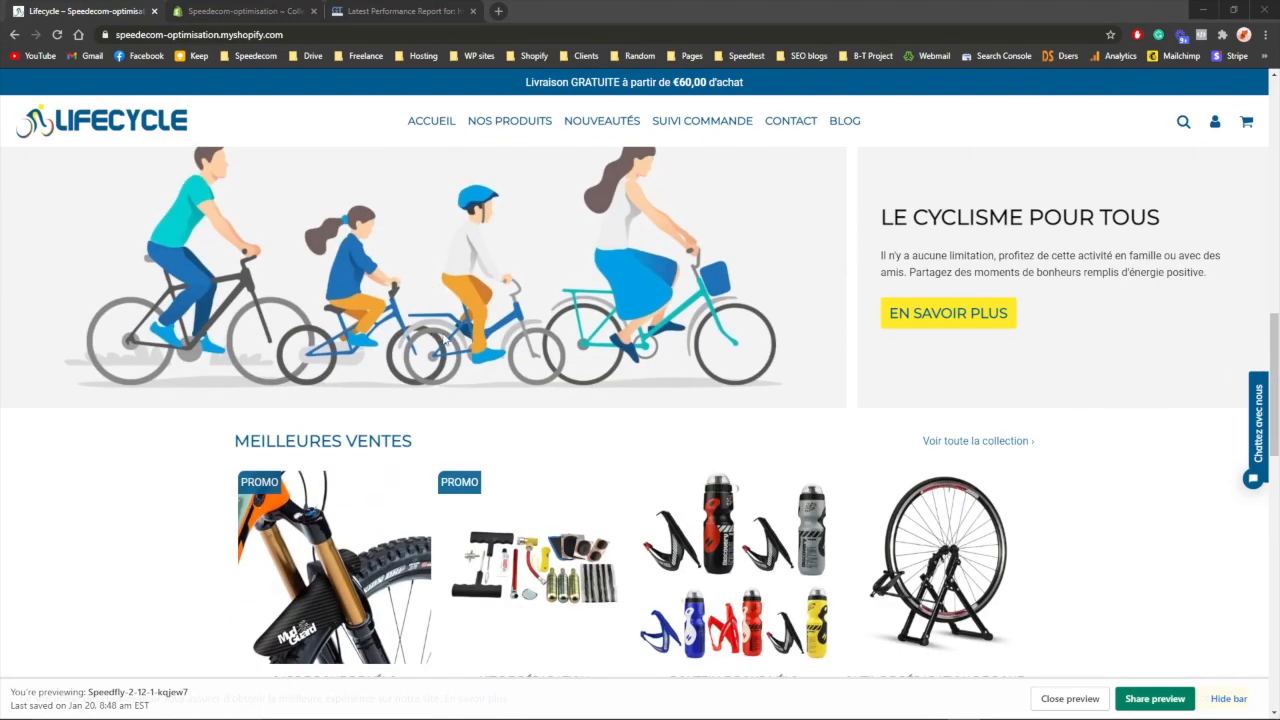
pyautogui.scroll(-3, 441, 342)
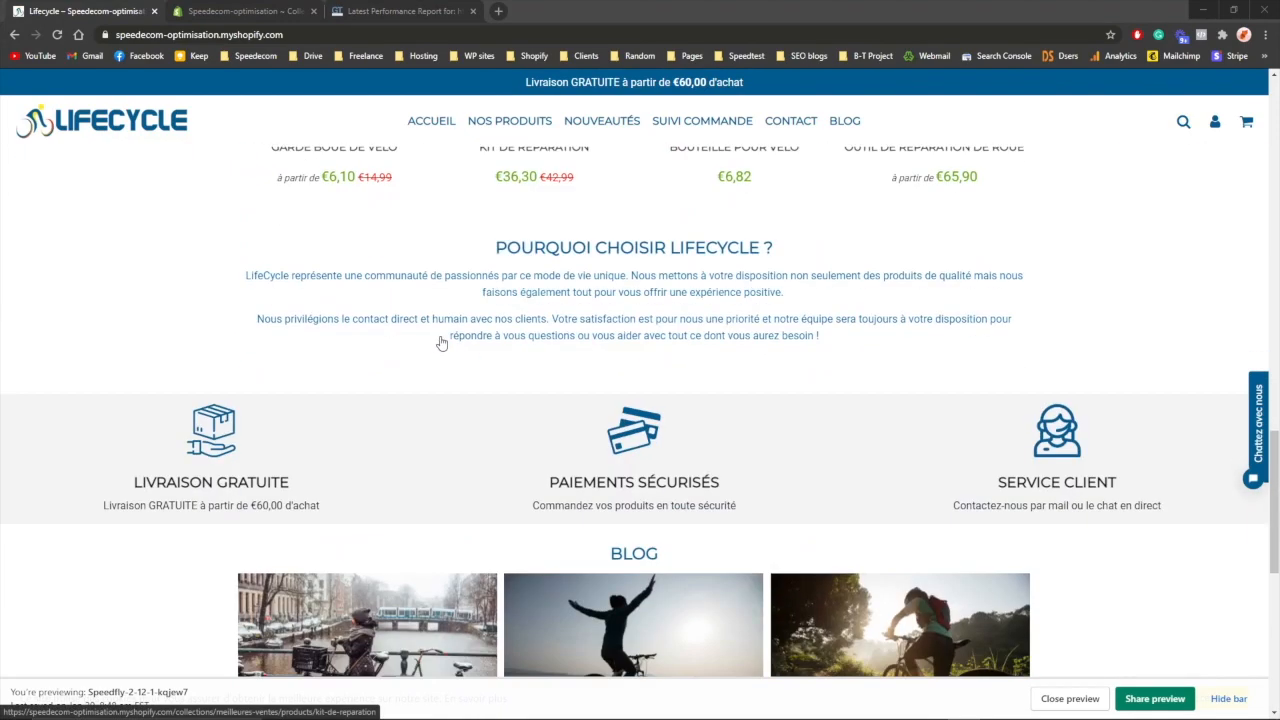
pyautogui.scroll(-7, 441, 343)
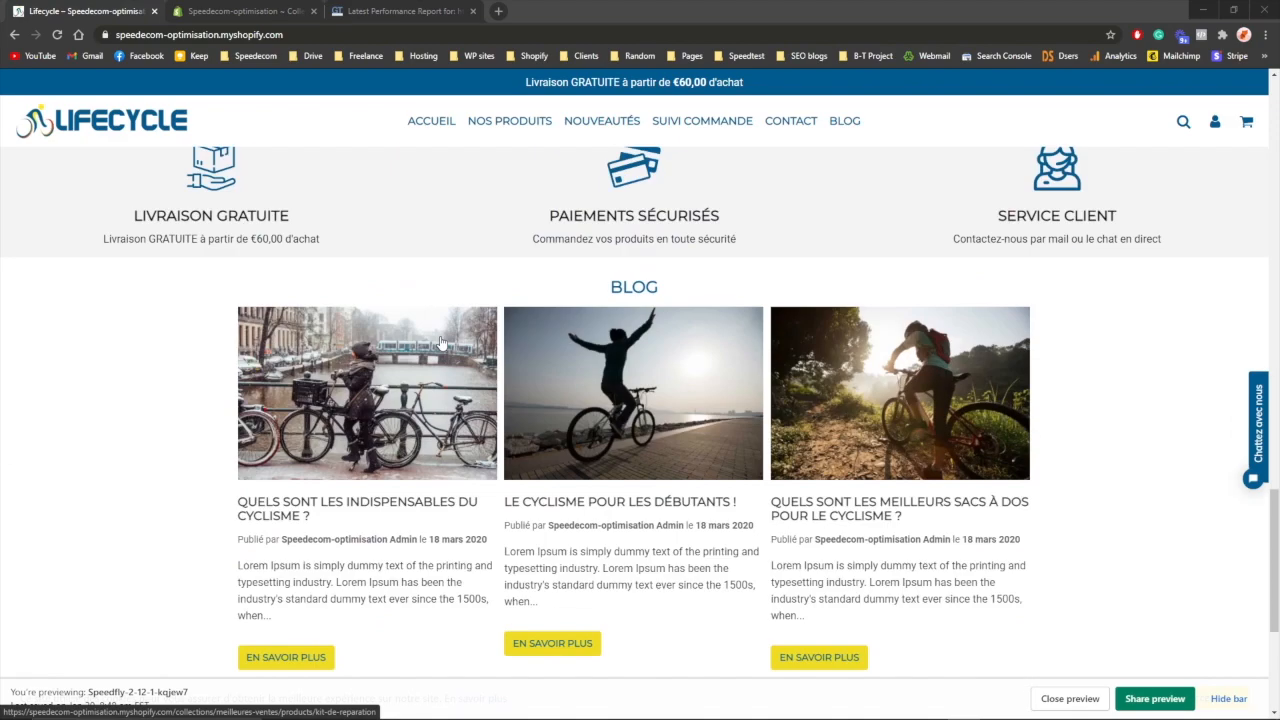
pyautogui.scroll(20, 441, 343)
# Check the store's GTmetrix performance report, including the page size and request breakdown in Page Details.
pyautogui.click(421, 10)
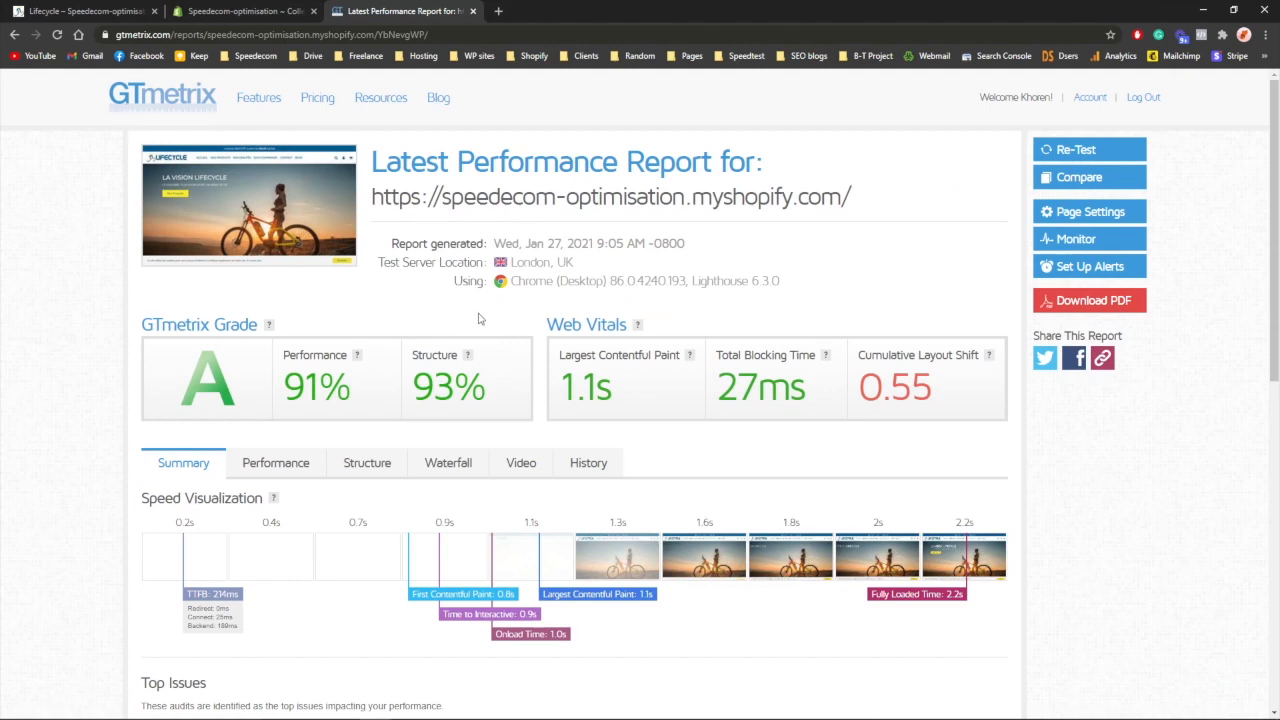
pyautogui.scroll(-6, 502, 322)
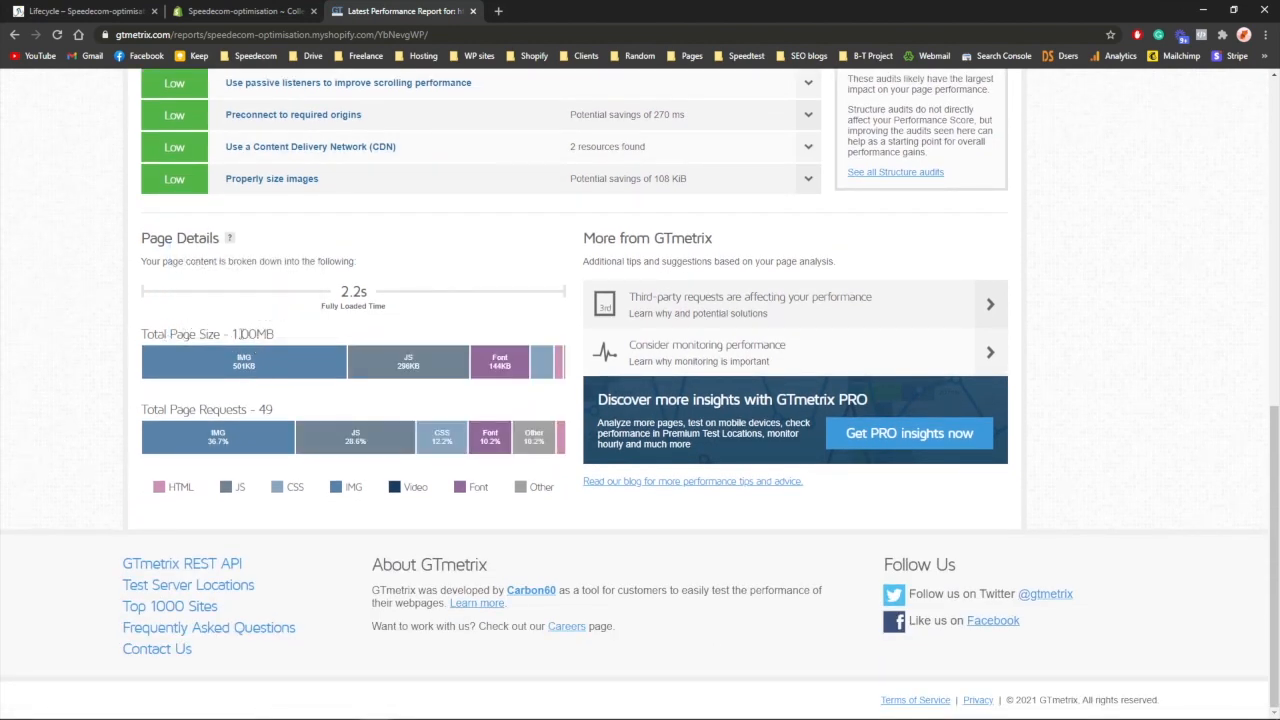
pyautogui.moveTo(240, 378)
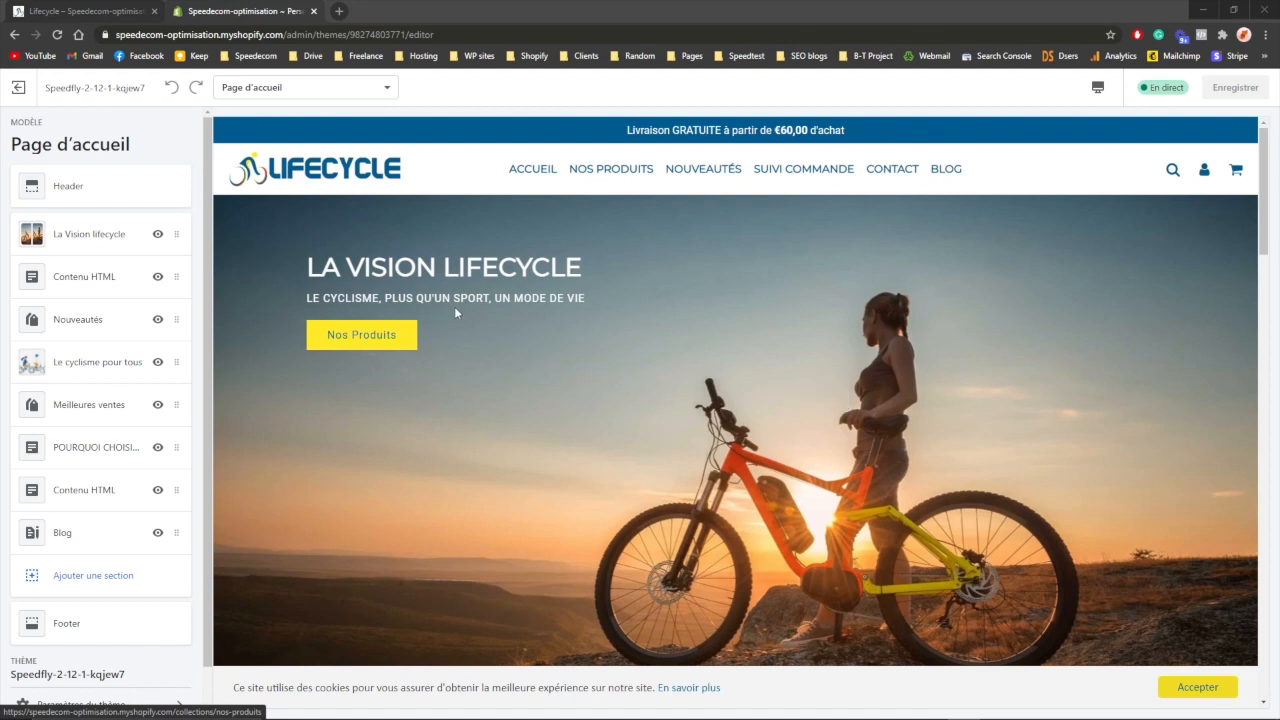
# Open the settings of the home page's La Vision lifecycle section in the Shopify theme editor.
pyautogui.click(100, 246)
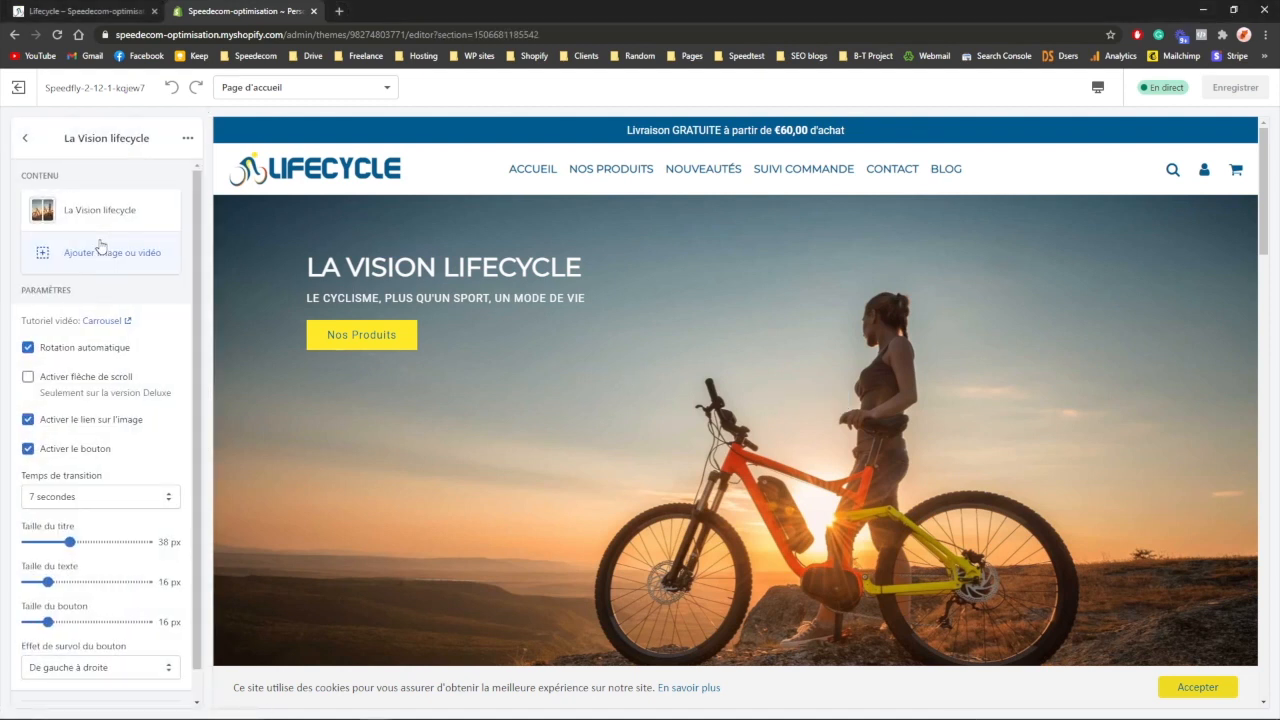